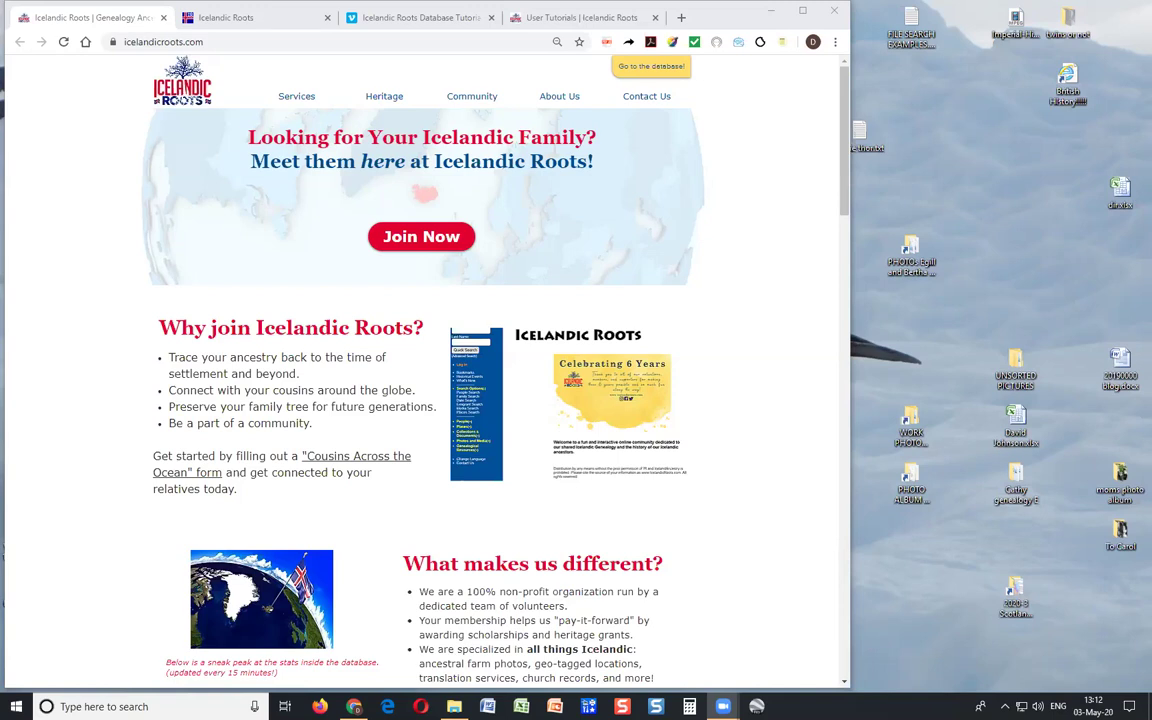
Show the Vimeo 'Video #1 – Logging on' tutorial in a maximized Chrome window, leaving full-screen playback afterwards.
left_click(415, 20)
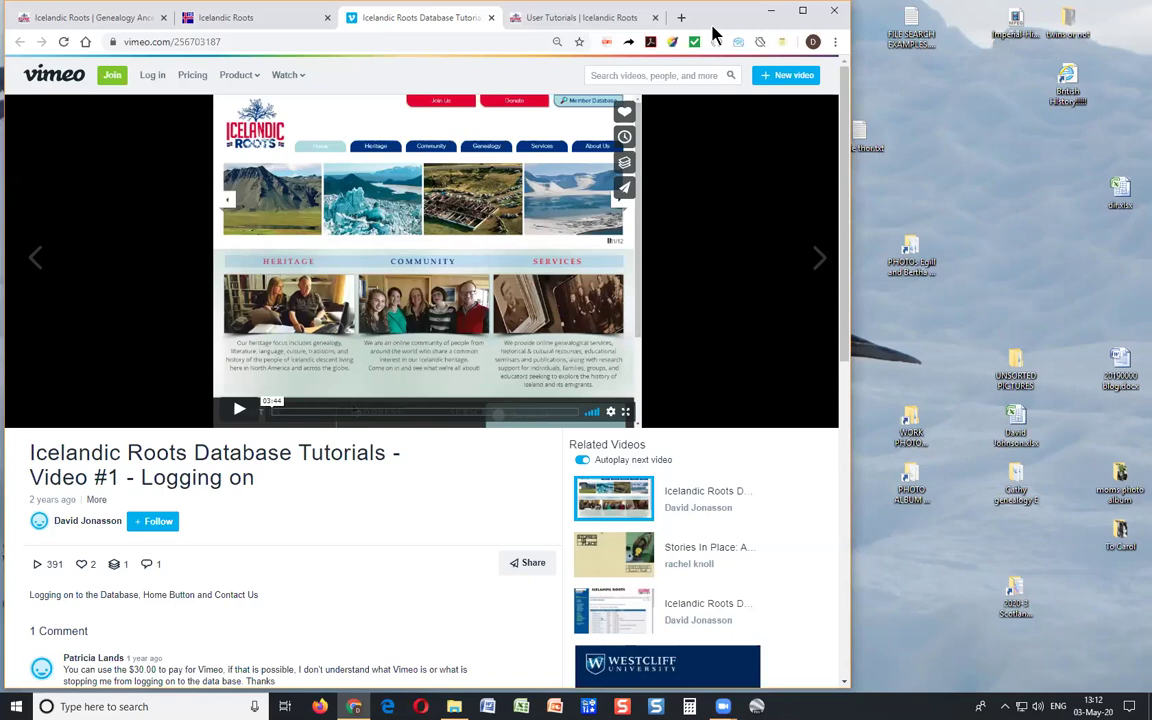
left_click(806, 11)
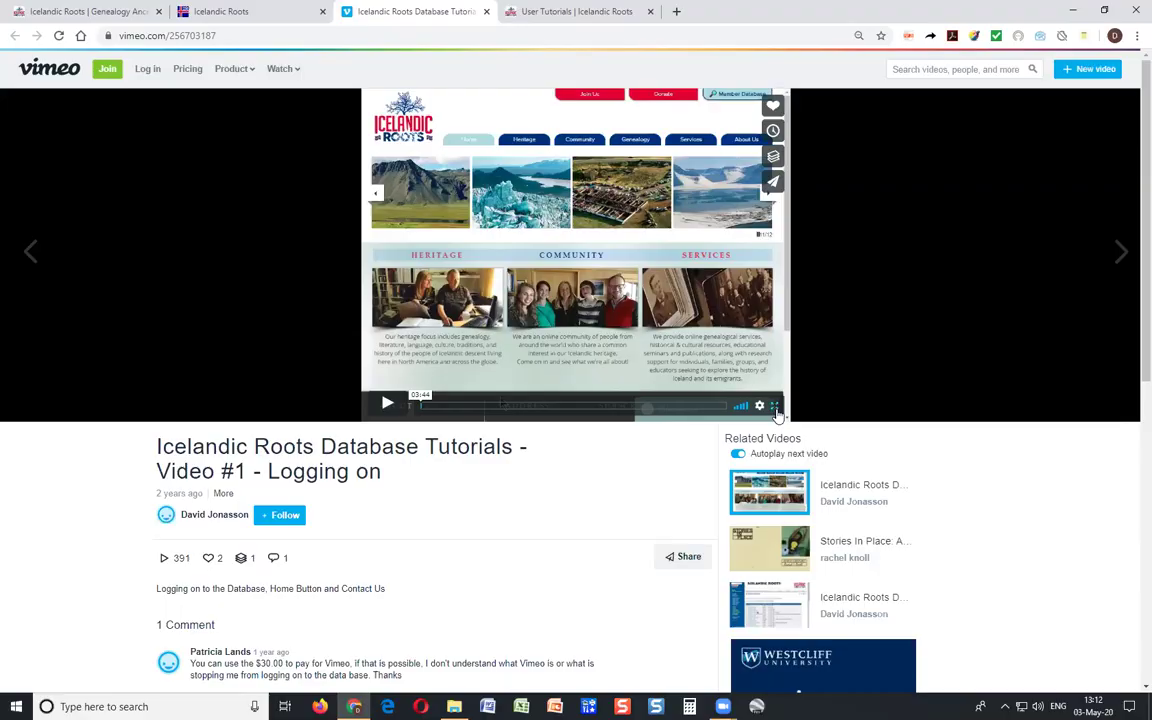
left_click(775, 408)
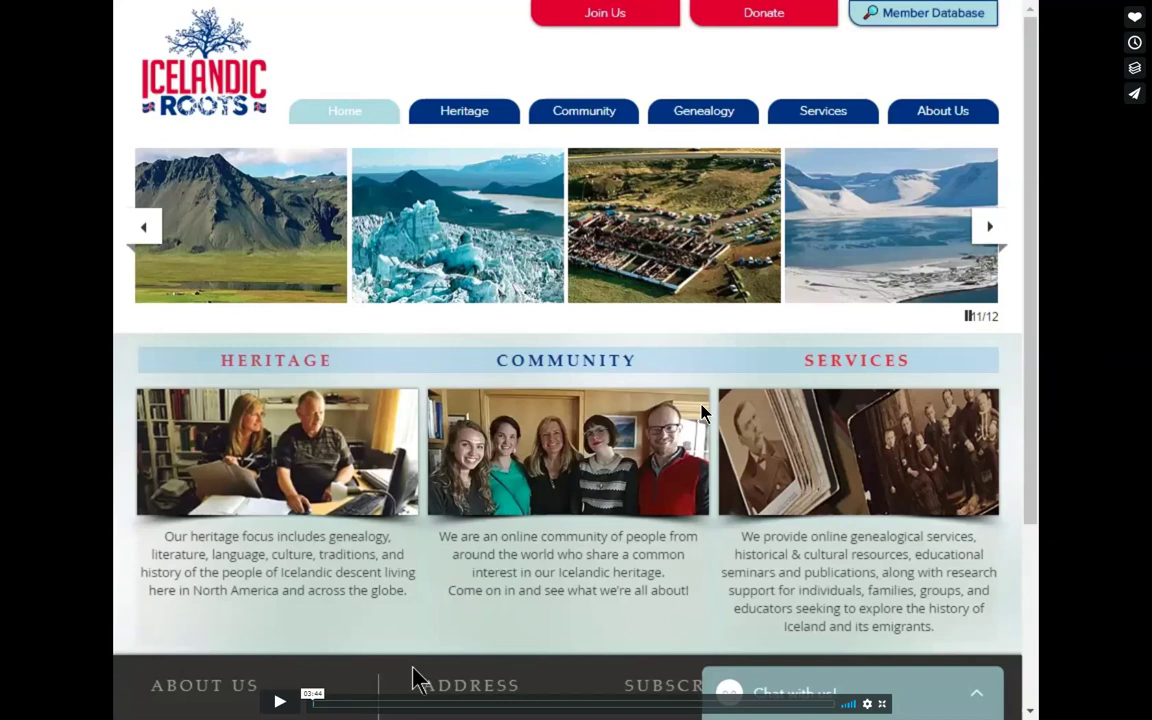
key("Escape")
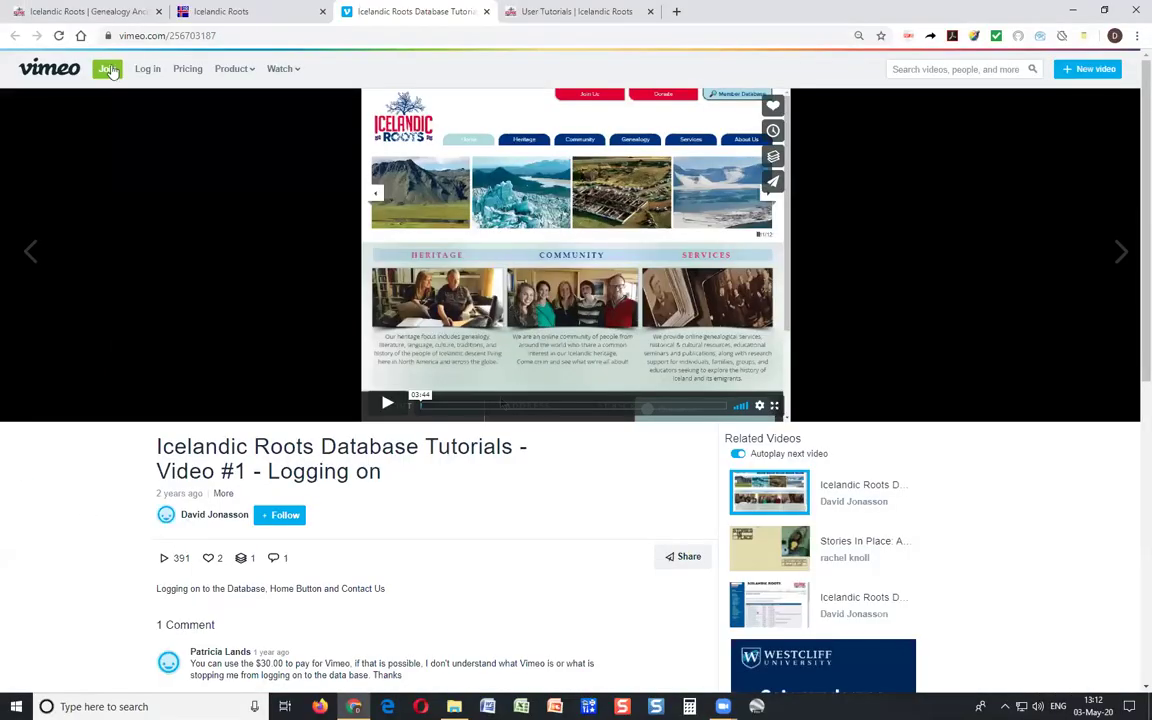
left_click(120, 18)
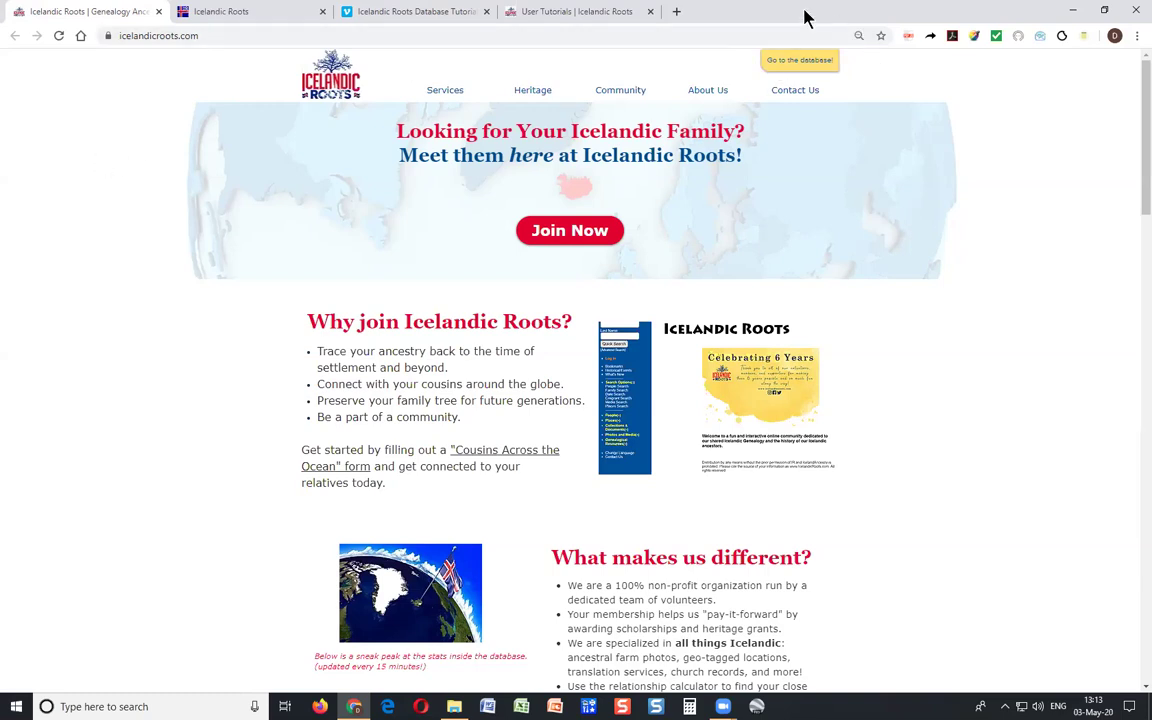
Open the genealogy database from the 'Go to the database!' badge.
left_click(782, 63)
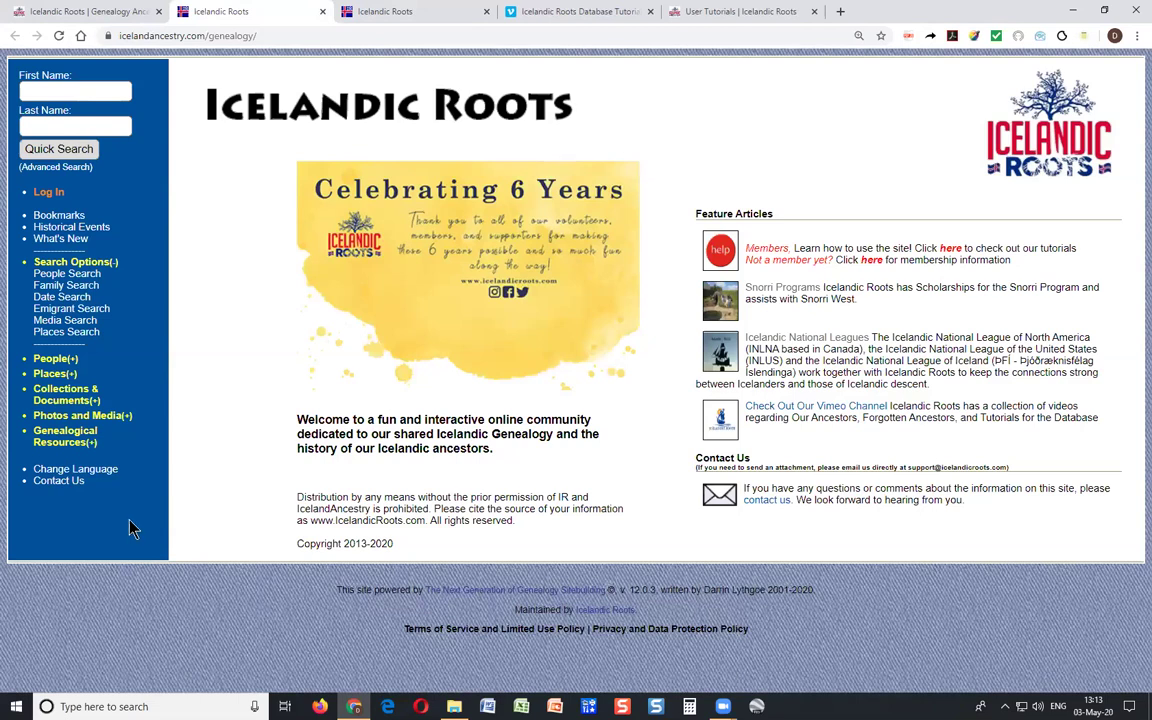
Log in with the regular member's username and password, staying logged in for 14 days.
left_click(46, 199)
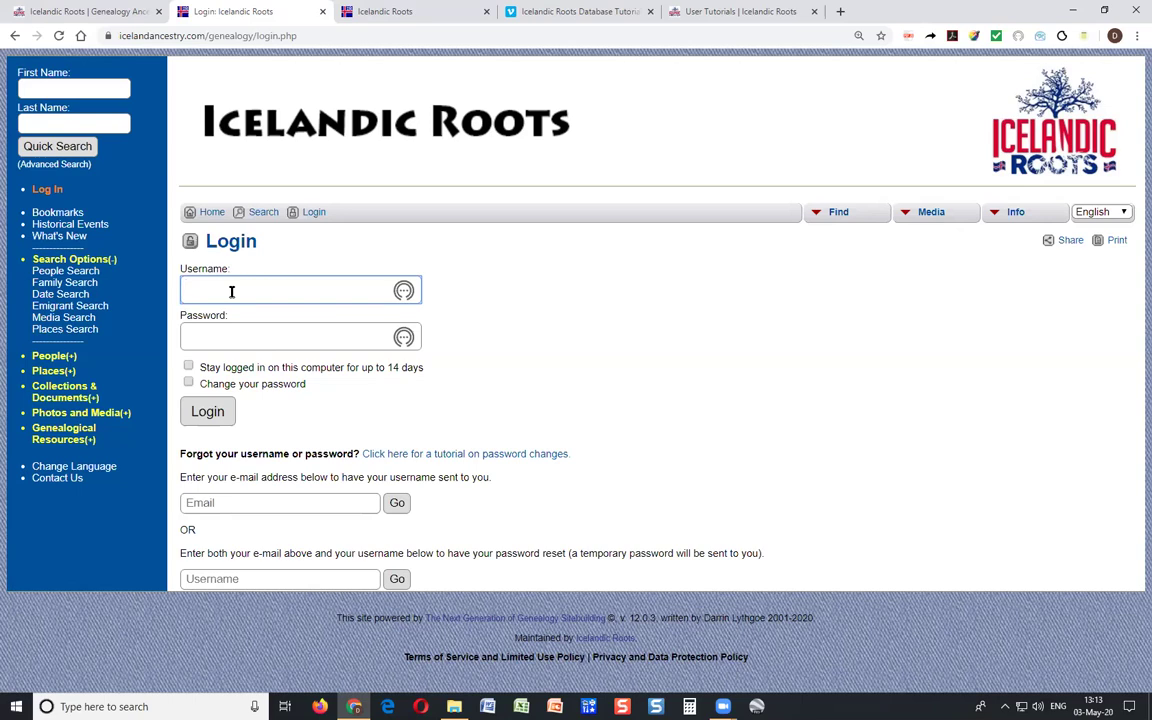
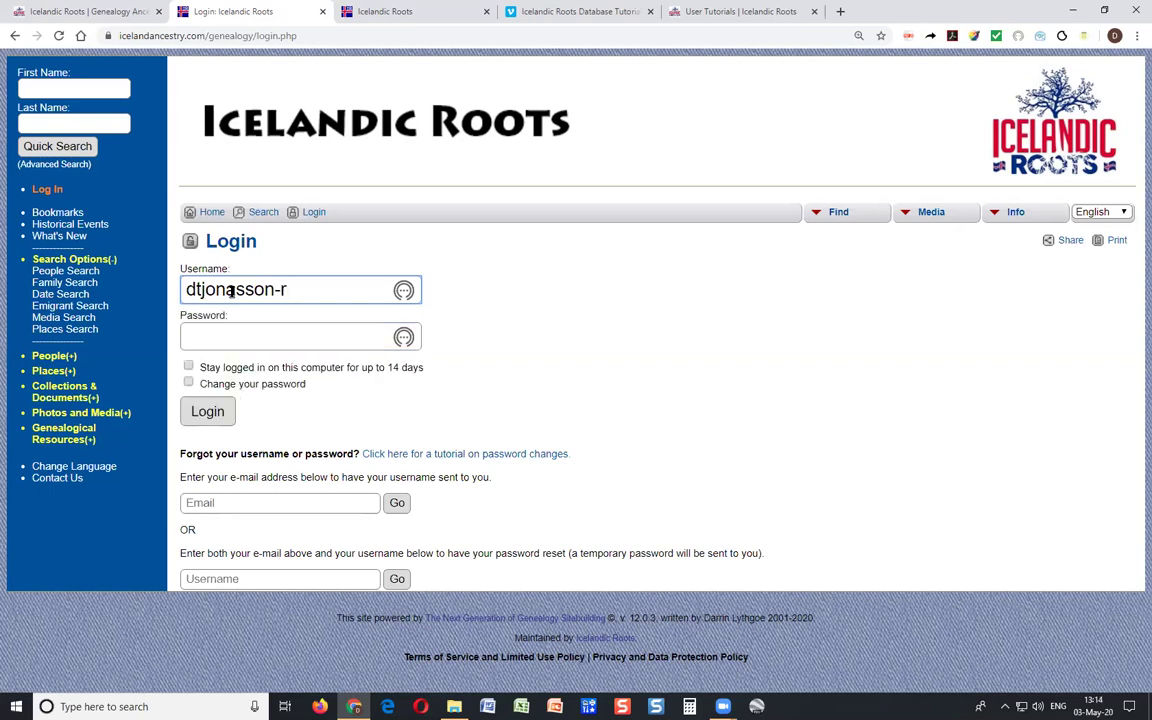
left_click(216, 337)
type("•")
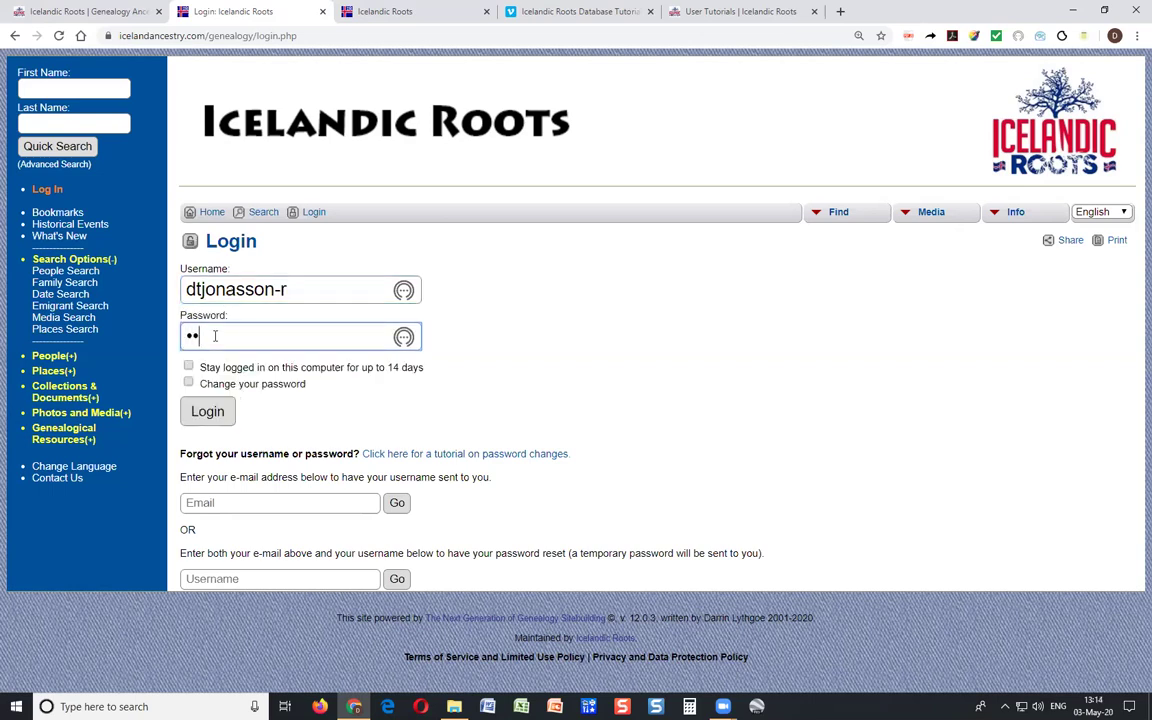
type("••••")
left_click(189, 369)
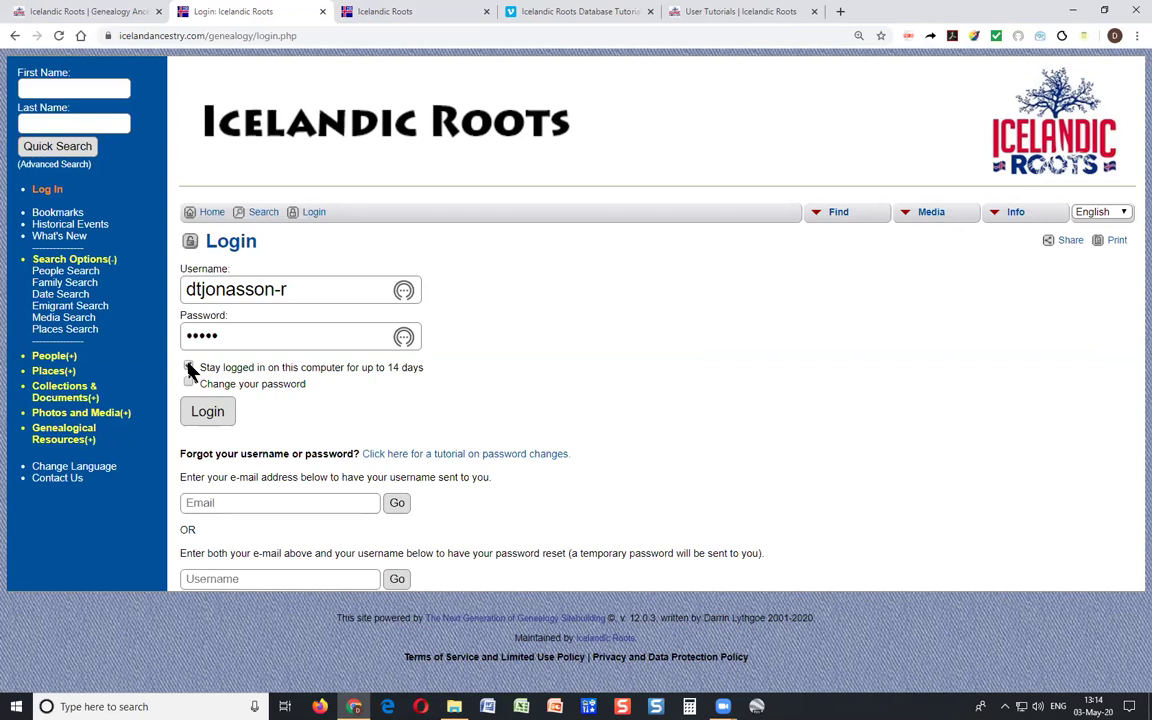
left_click(190, 368)
left_click(207, 410)
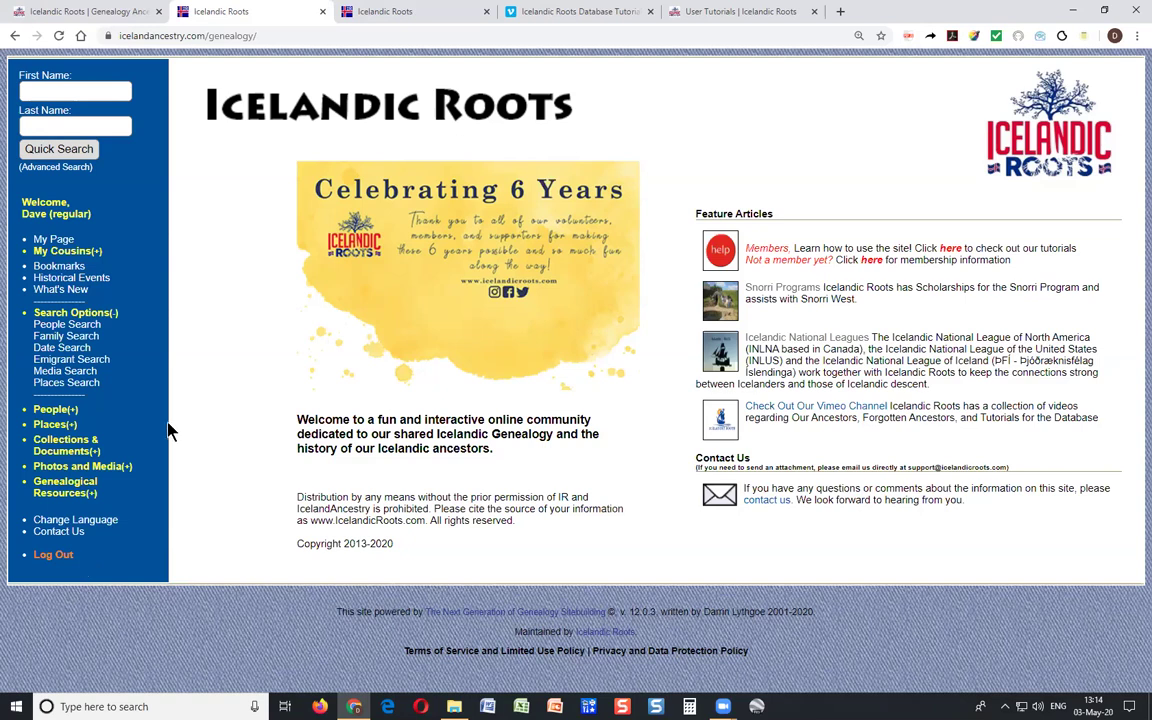
Log out, reopen the login page, and highlight the forgotten-username recovery instructions.
left_click(55, 556)
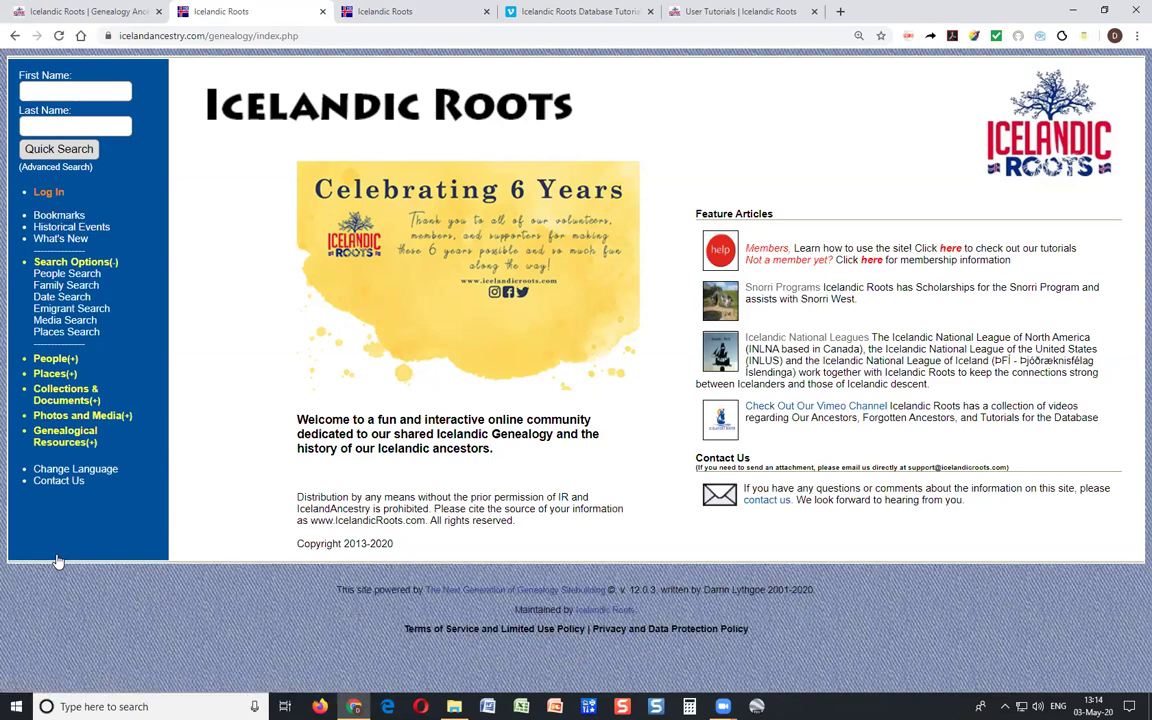
left_click(42, 191)
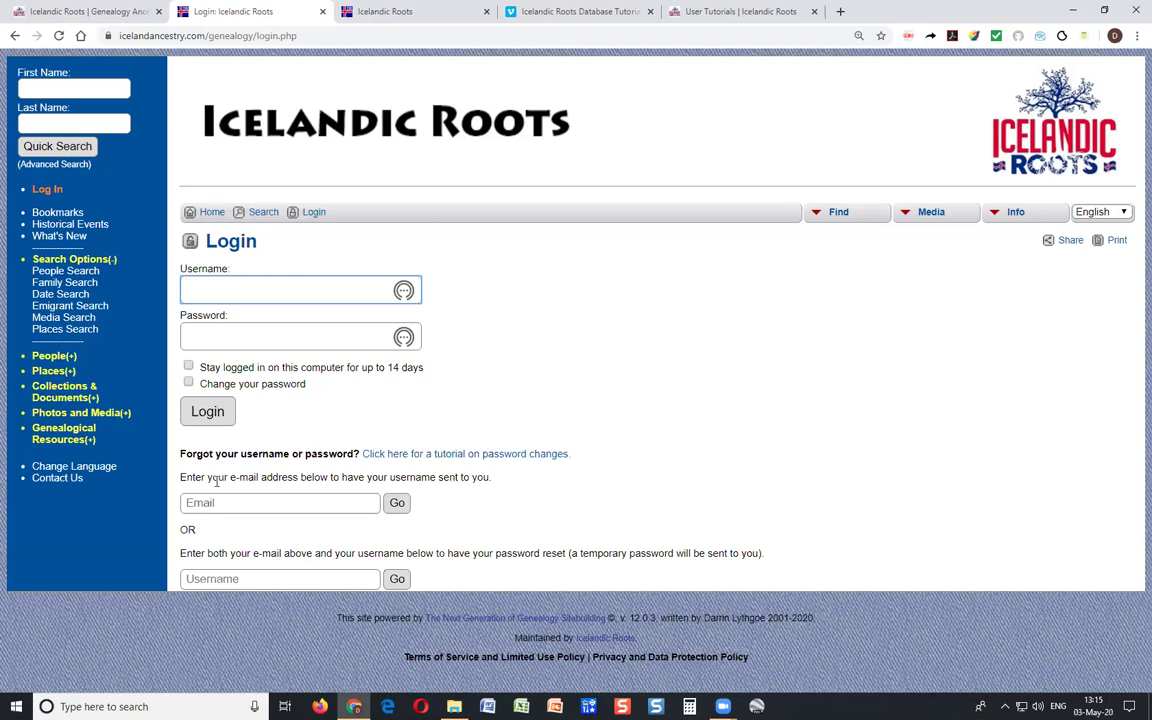
left_click_drag(215, 480, 490, 479)
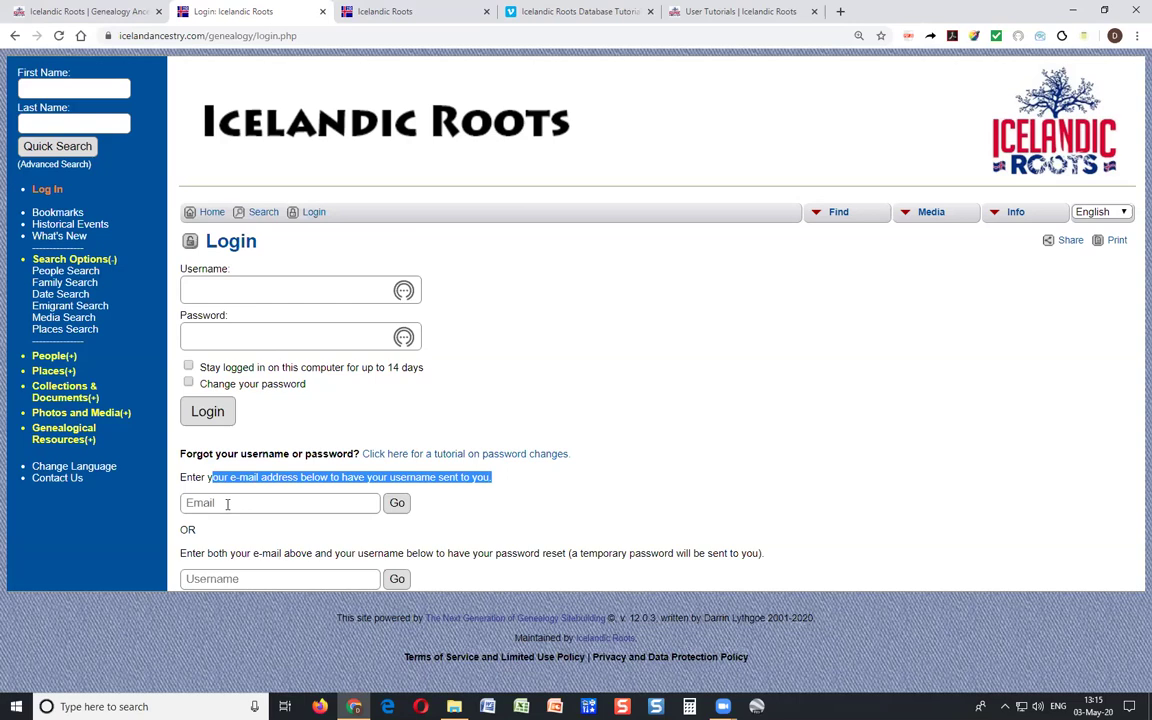
left_click(227, 504)
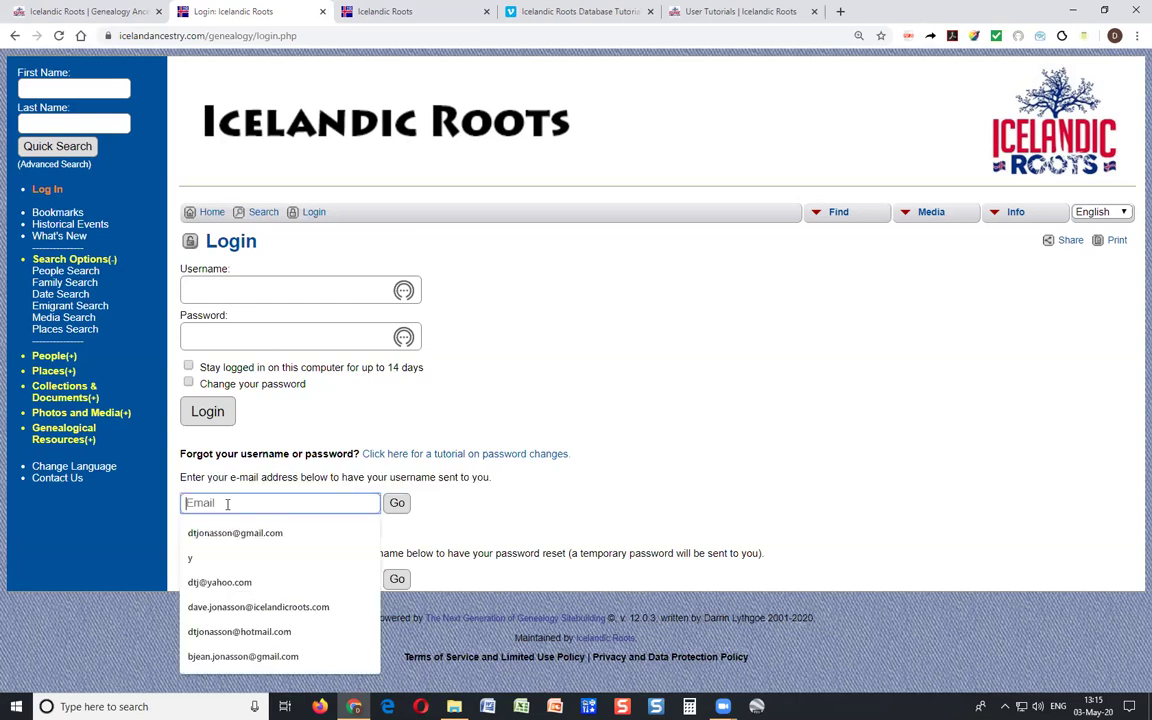
left_click(397, 504)
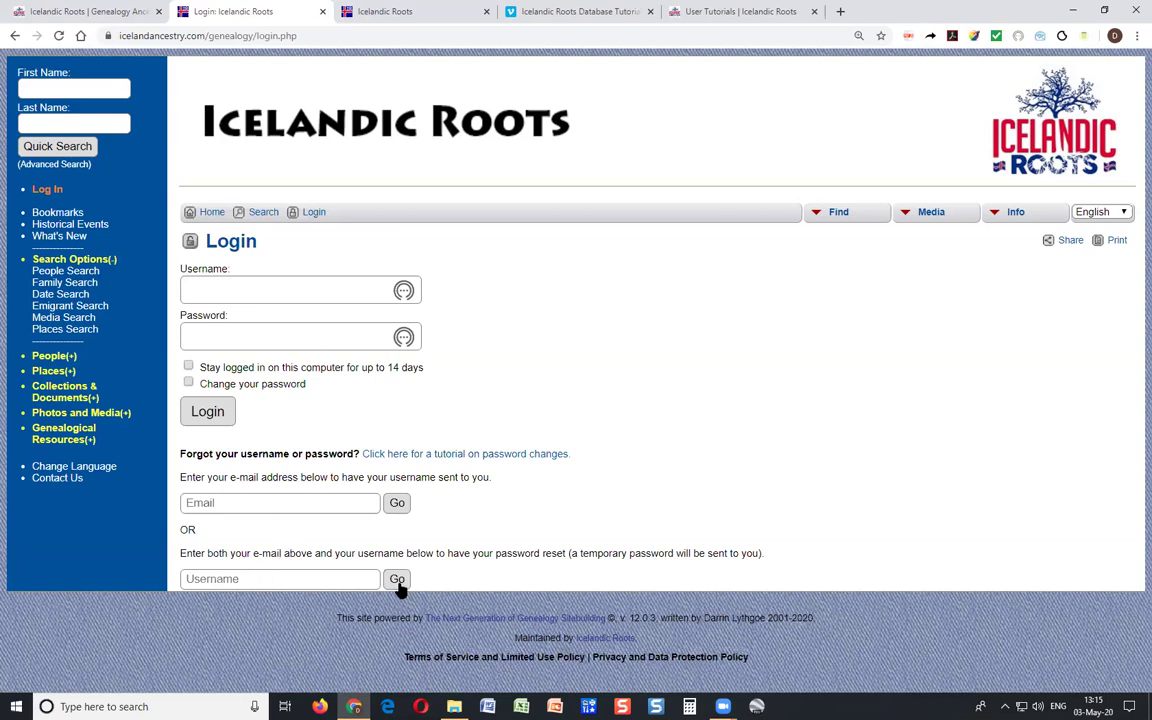
Highlight the password-reset instructions, then clear the highlight and reload the login page.
left_click_drag(237, 553, 336, 568)
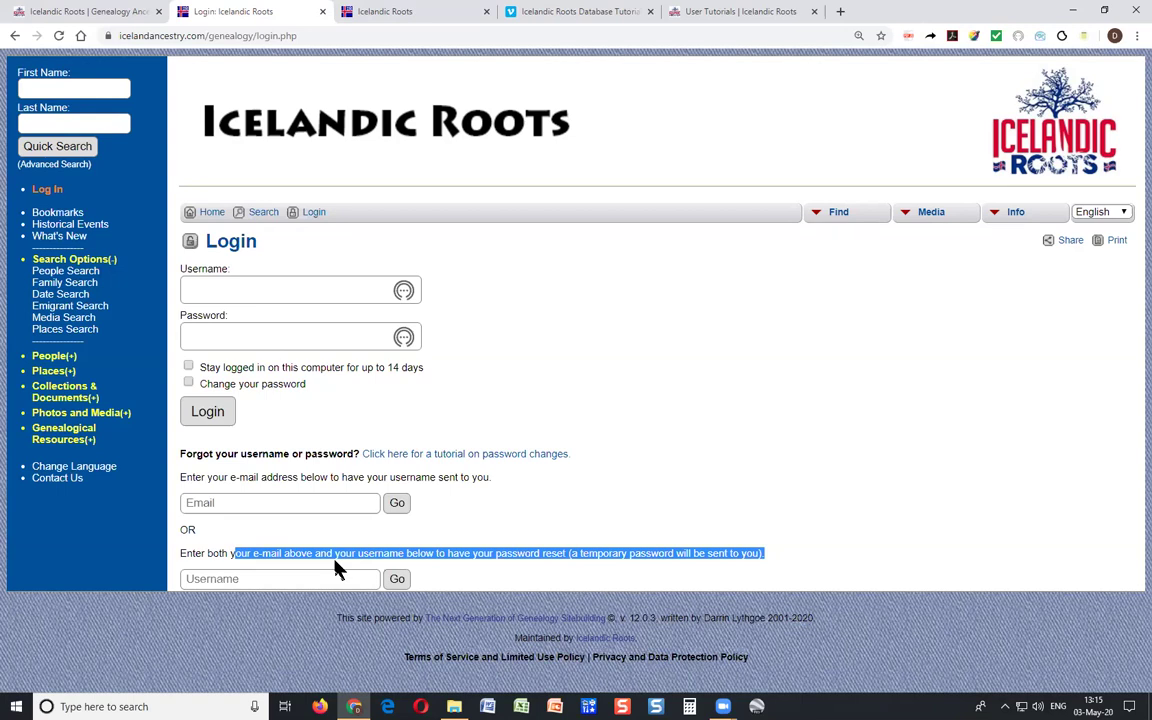
left_click(340, 541)
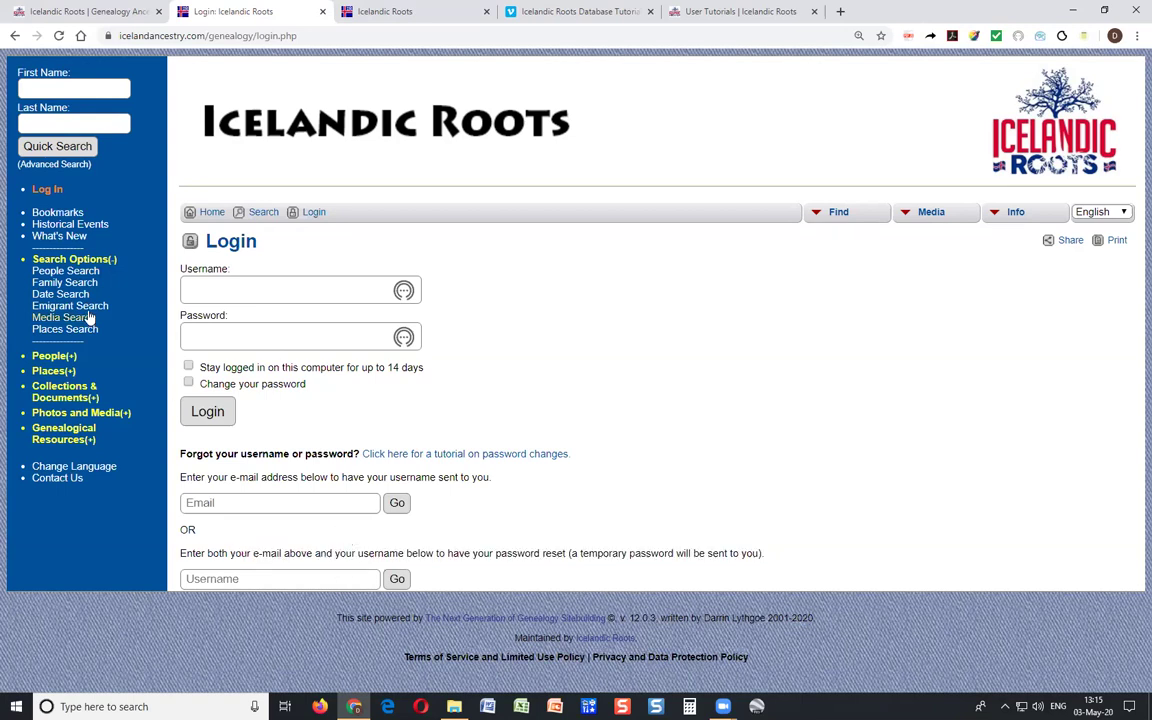
left_click(55, 192)
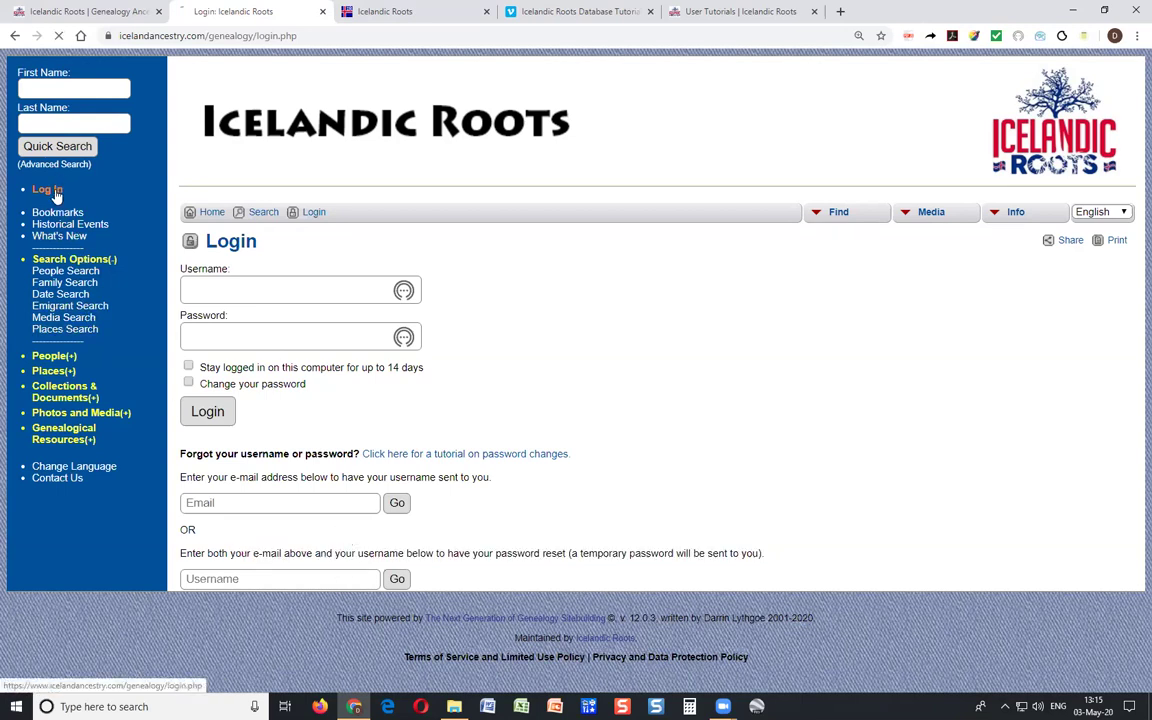
Sign in using the saved regular username and the account password, staying logged in for 14 days.
left_click(228, 293)
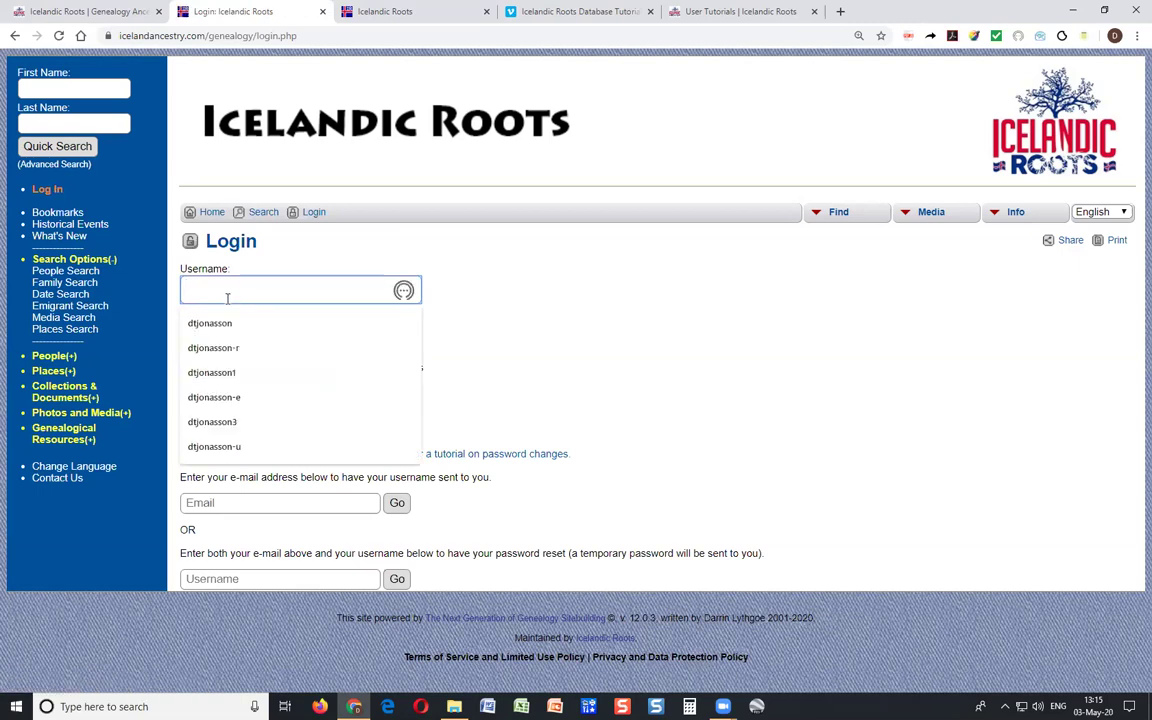
left_click(234, 357)
left_click(229, 338)
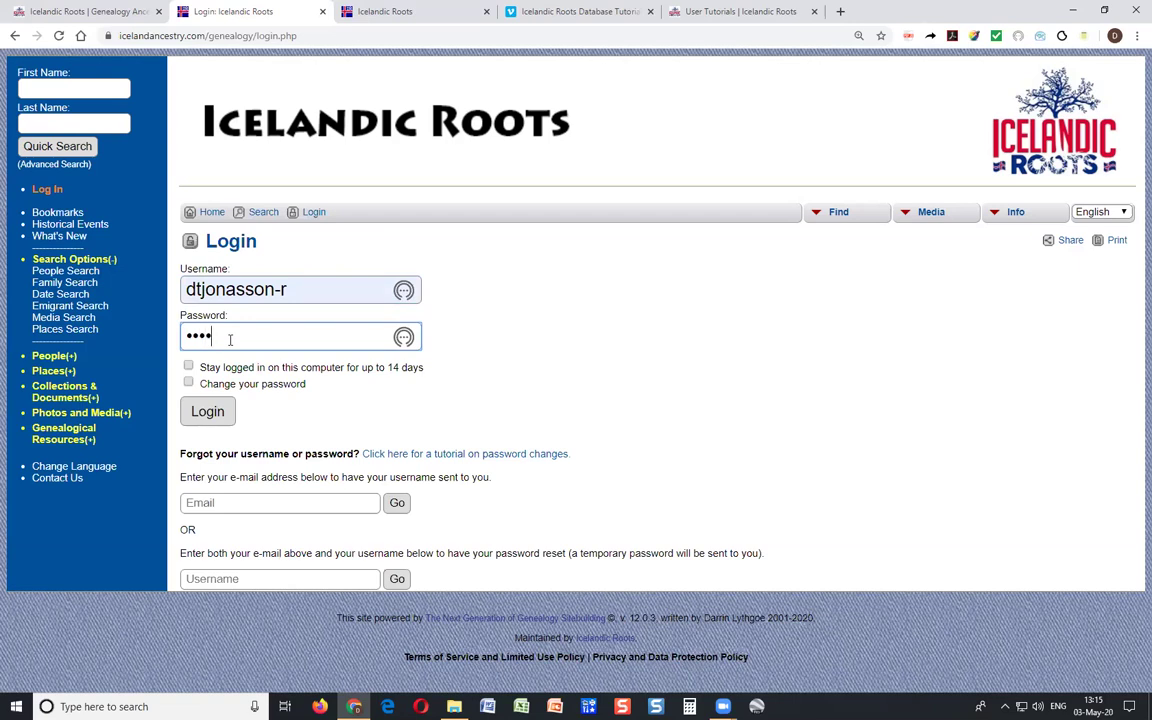
left_click(189, 368)
left_click(205, 413)
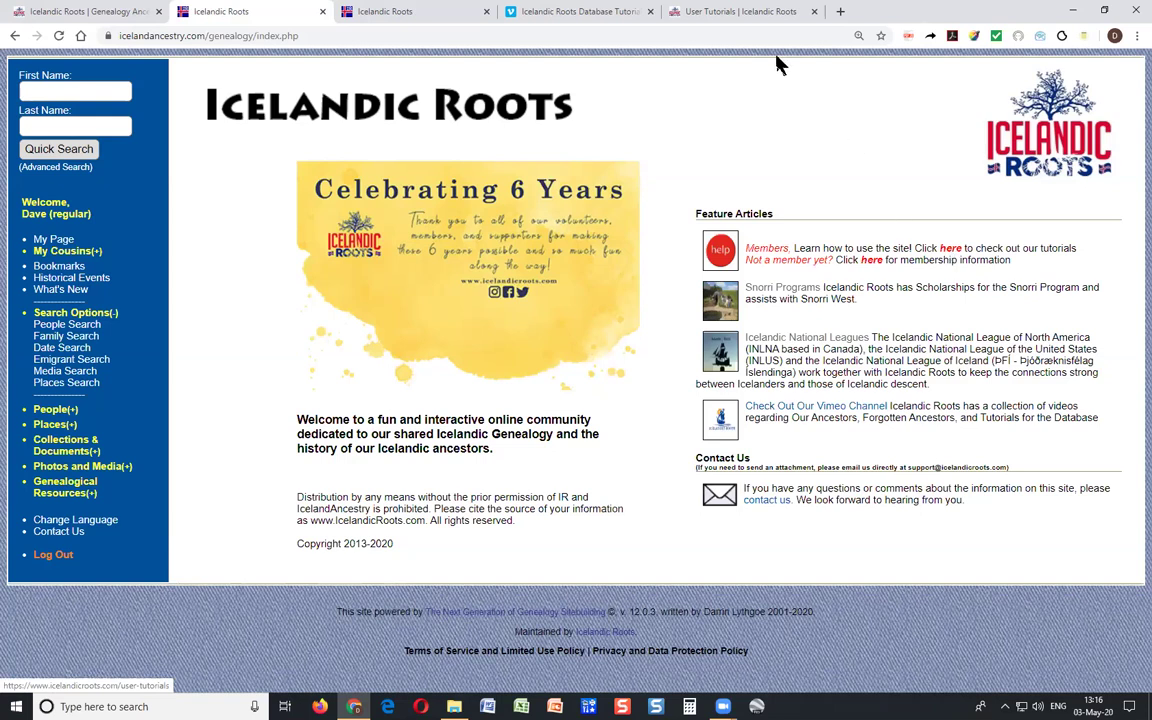
After viewing the User Tutorials page, expand Genealogical Resources in the database sidebar.
left_click(754, 22)
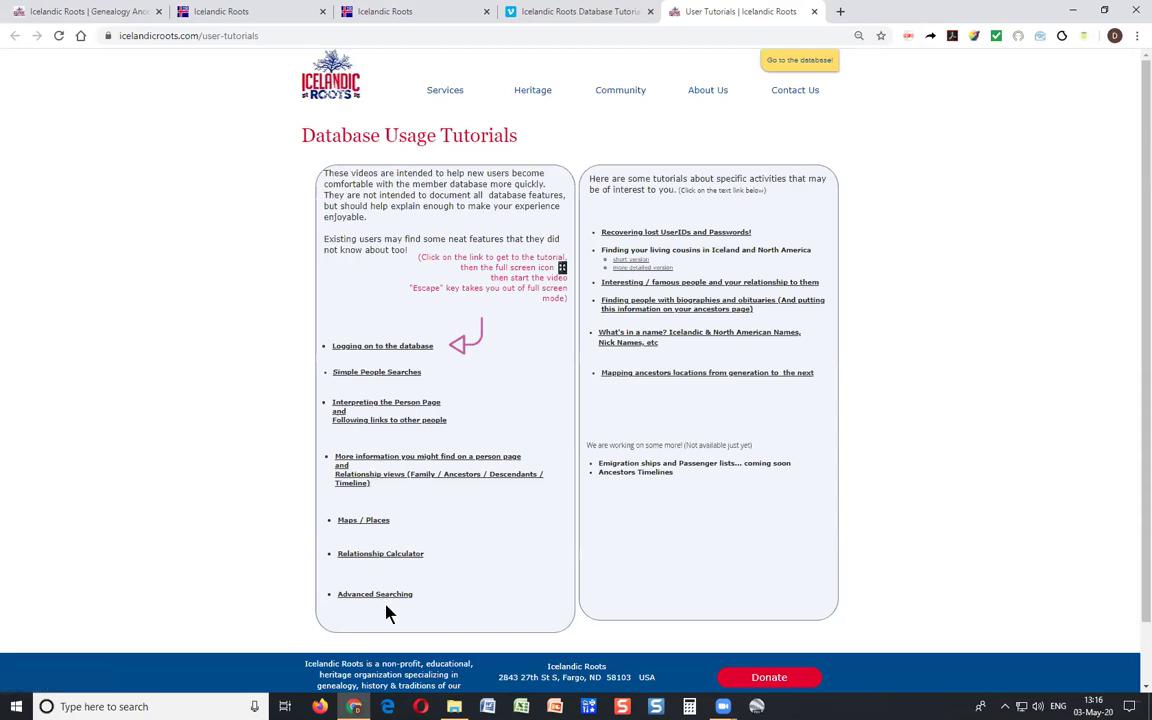
left_click(228, 18)
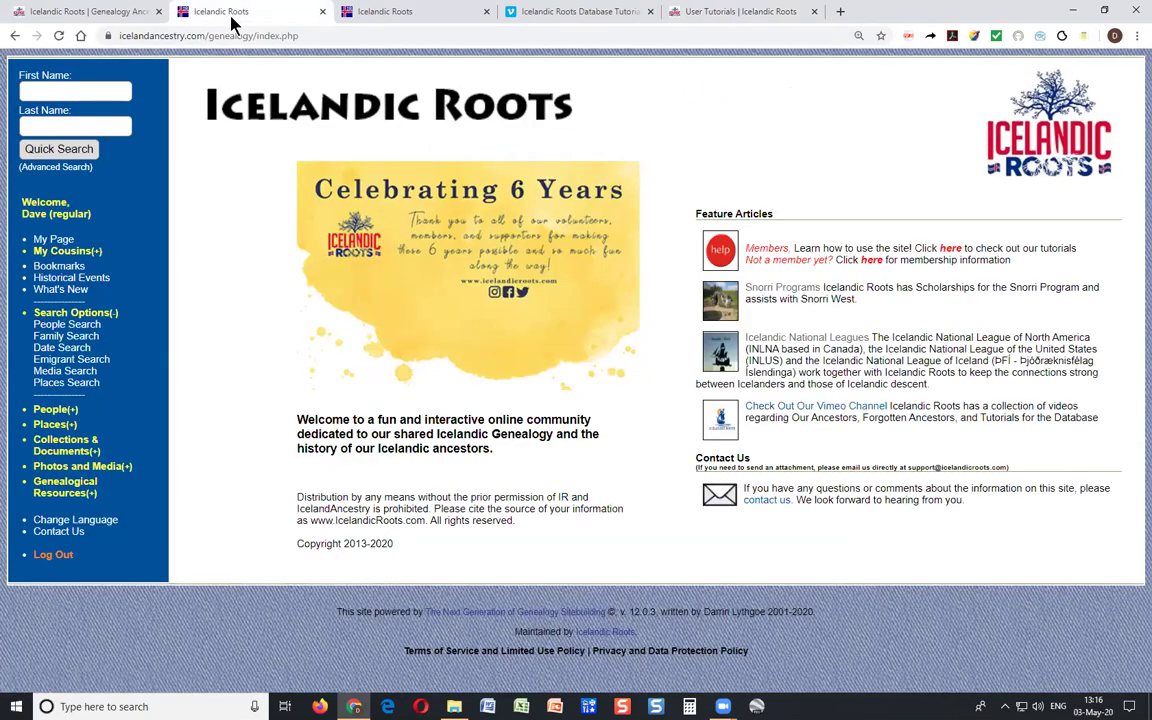
left_click(60, 491)
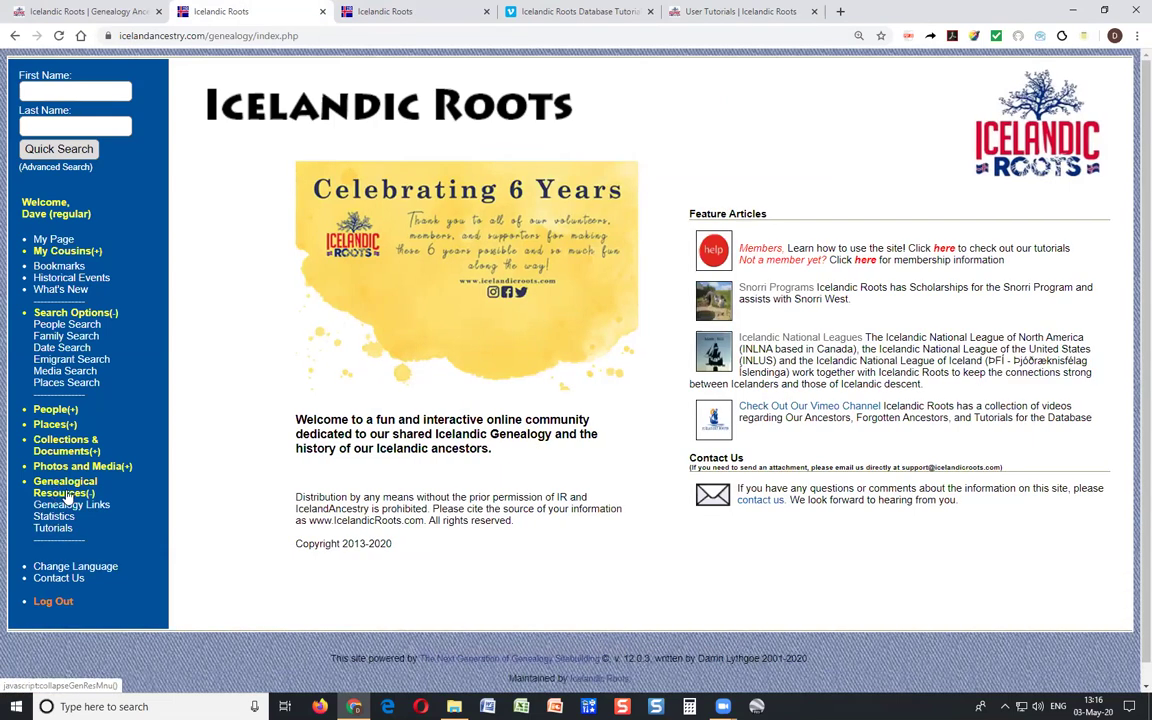